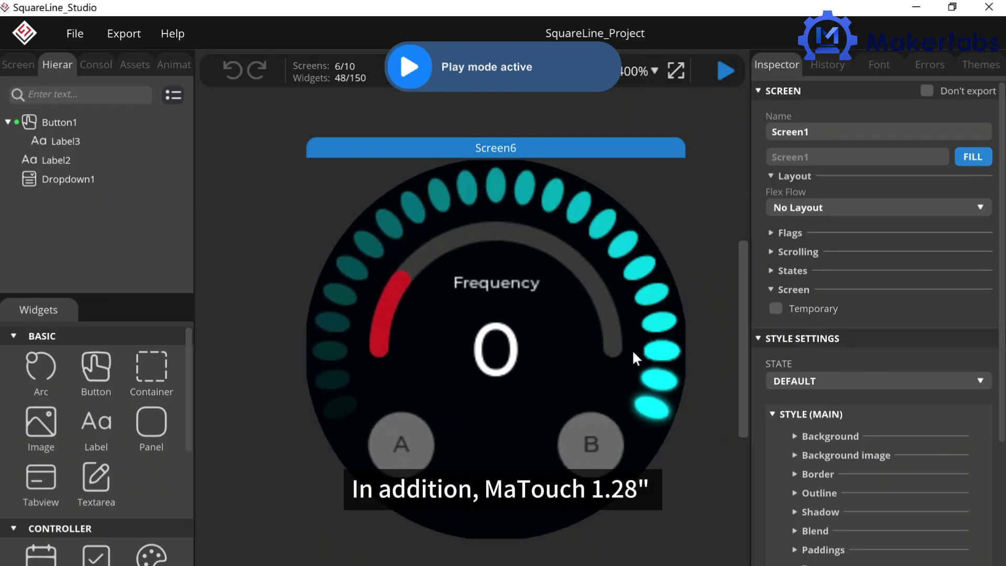
In Play mode, swipe from the Frequency gauge through the Count, Brightness, colour and Mode screens.
drag(632, 349, 515, 339)
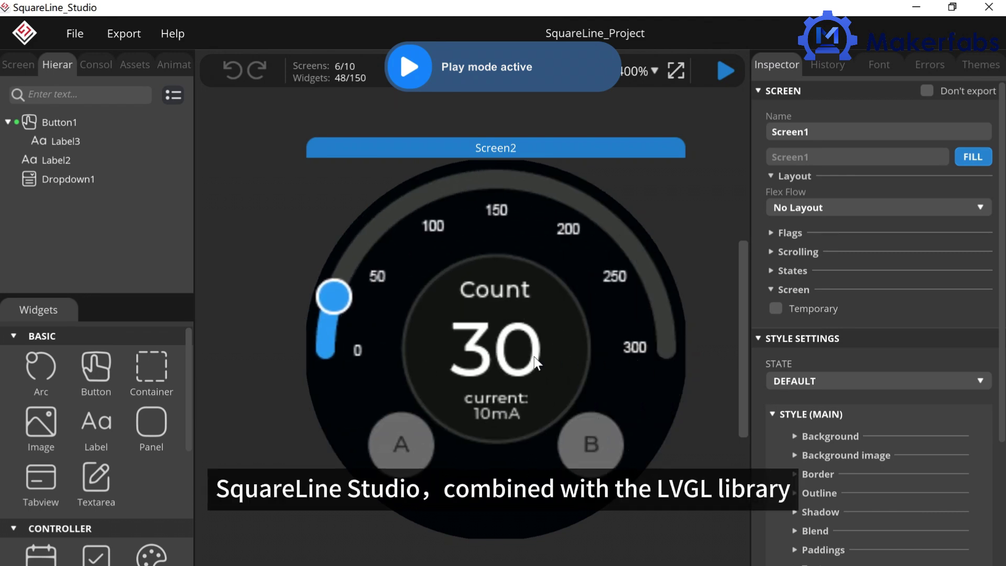
drag(527, 360, 382, 348)
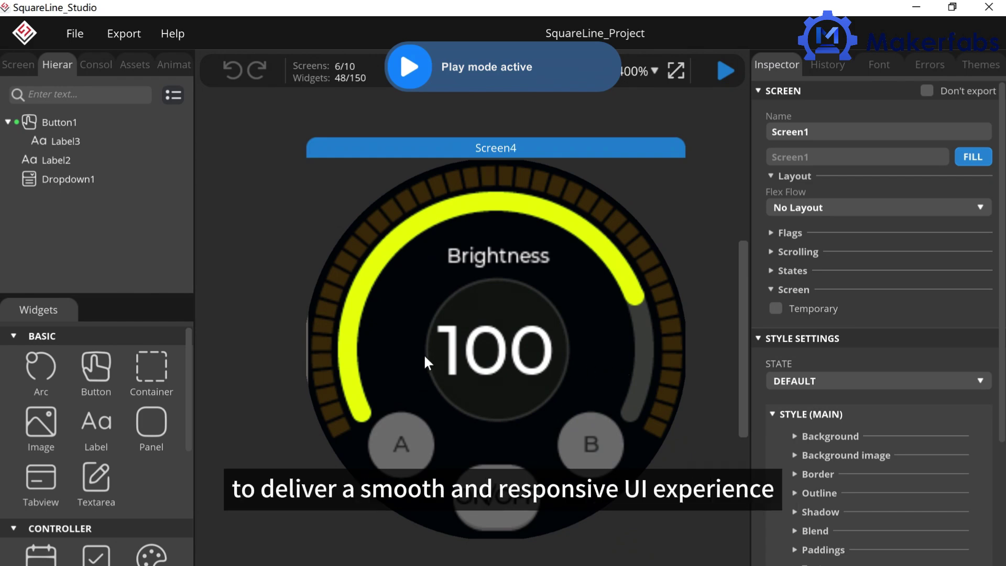
drag(424, 354, 315, 354)
drag(595, 349, 448, 349)
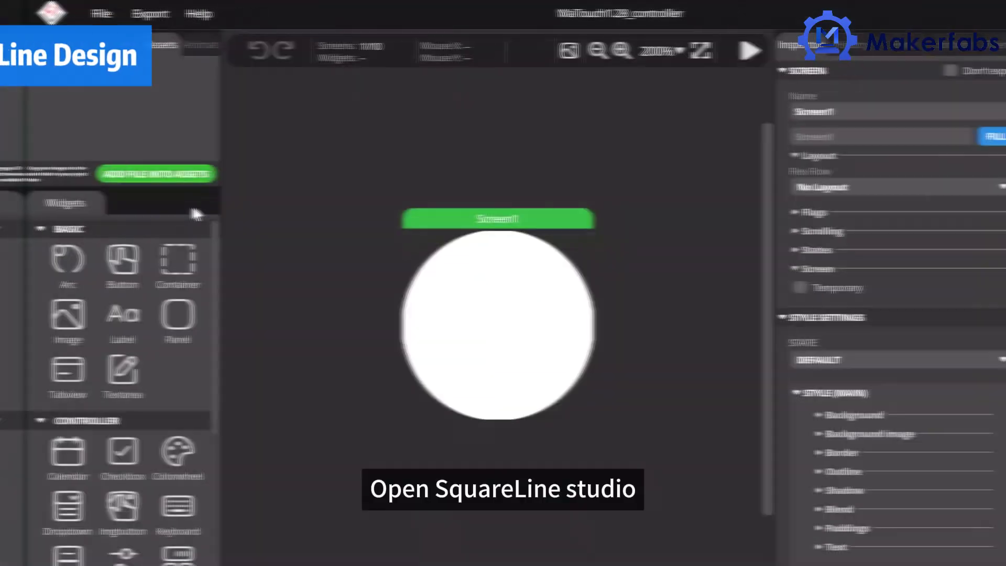
Import 1.png, bg.png and NeZha1.png from the Desktop into the project assets.
click(141, 176)
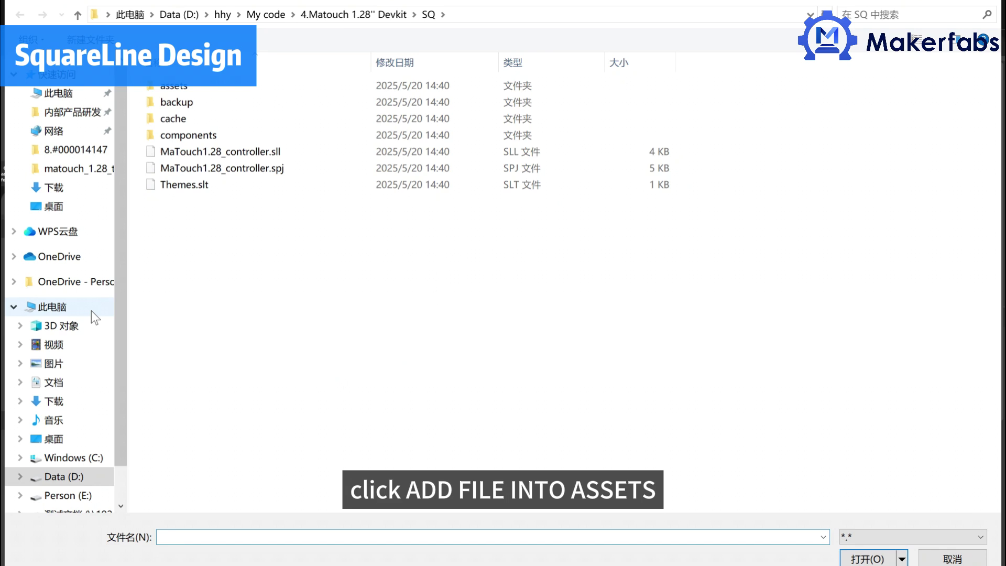
click(73, 457)
click(53, 439)
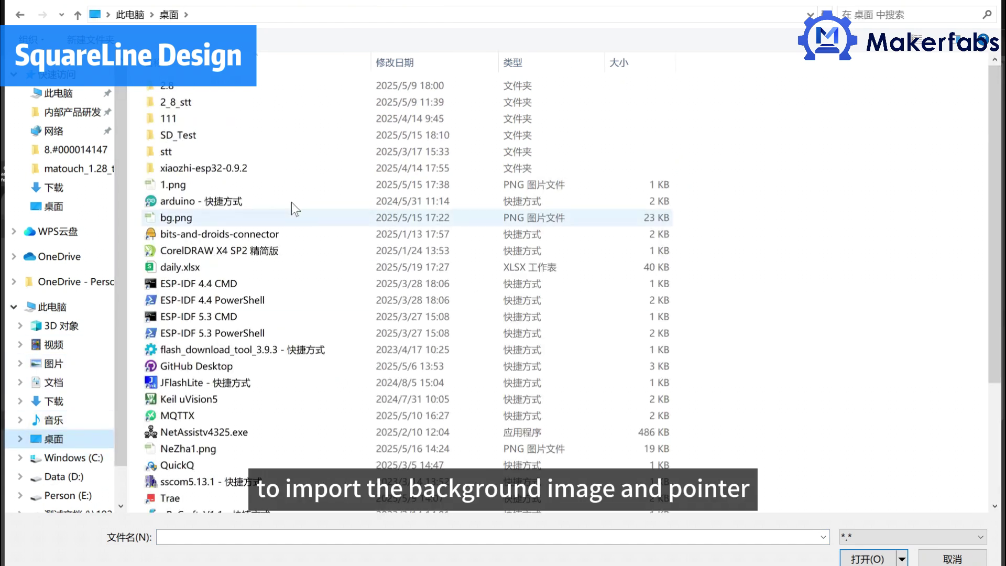
click(255, 186)
ctrl+click(236, 218)
ctrl+click(236, 448)
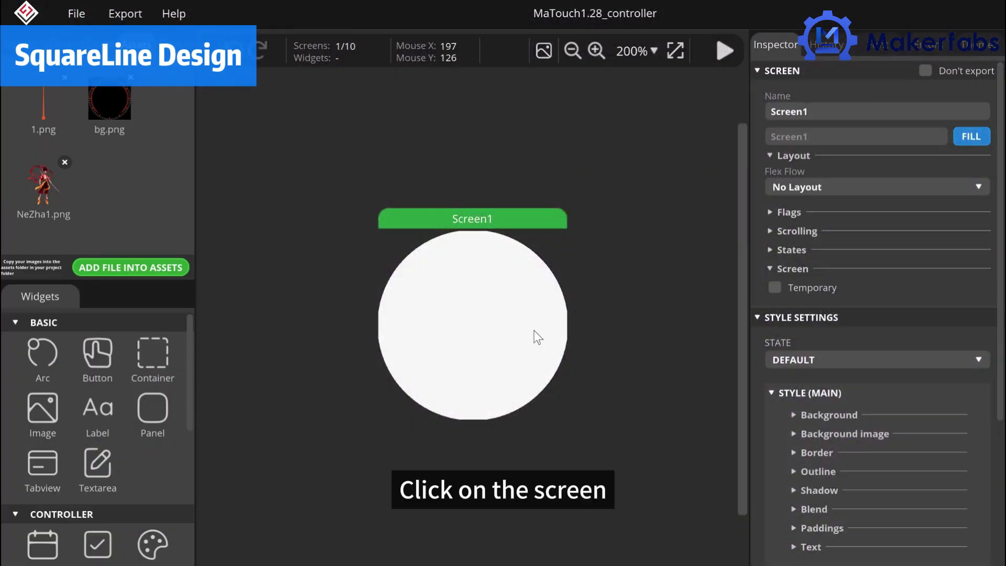
click(800, 434)
Set Screen1's background colour to black.
click(793, 484)
click(943, 485)
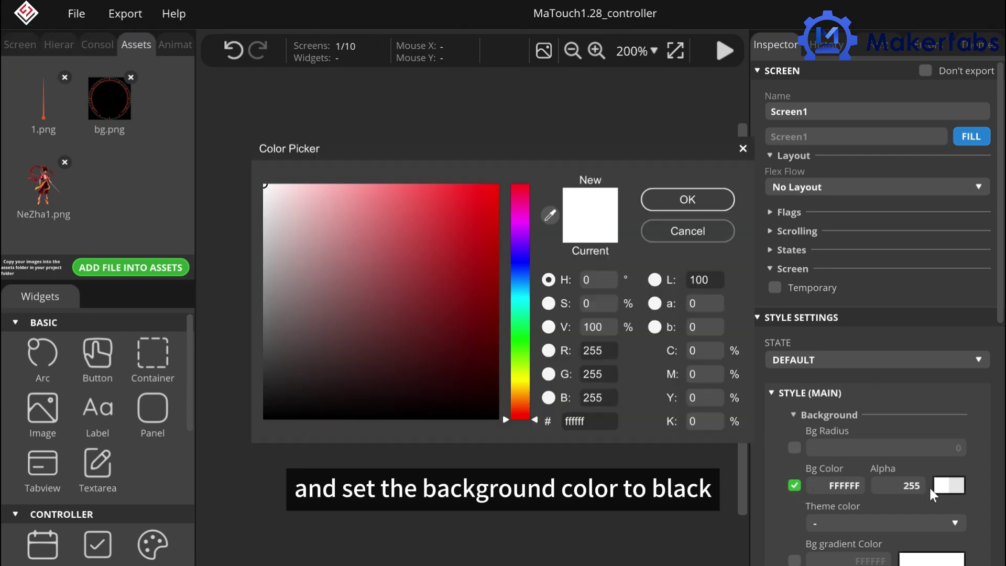
click(688, 199)
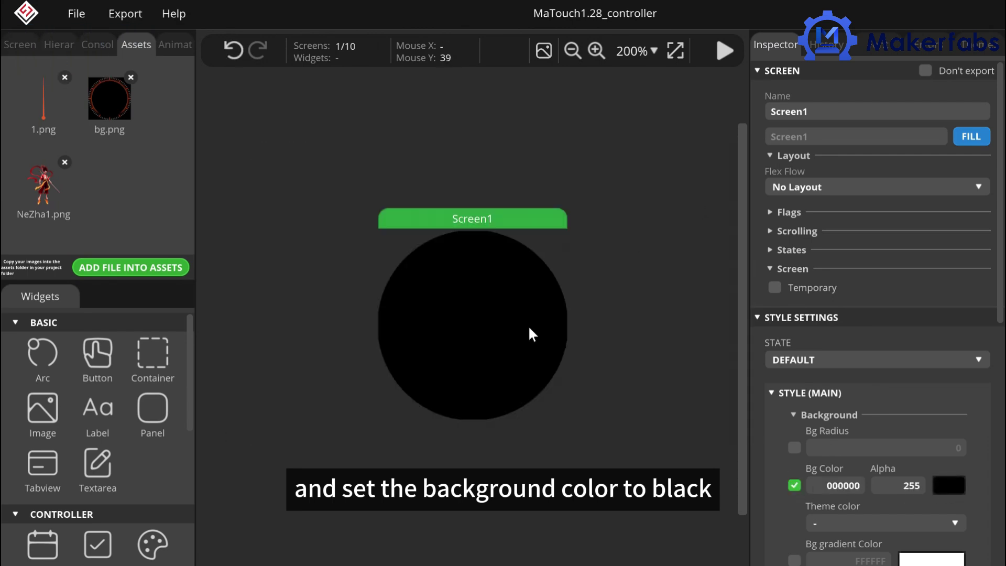
Add a button to Screen1 and give it a blue background colour.
click(97, 358)
scroll(896, 394, down, 2)
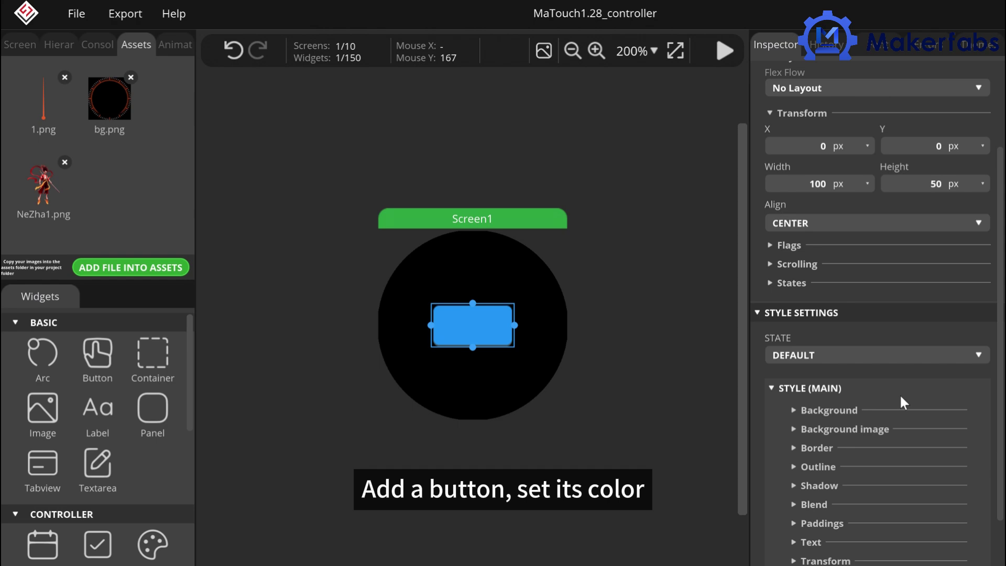
click(869, 375)
click(793, 440)
click(948, 440)
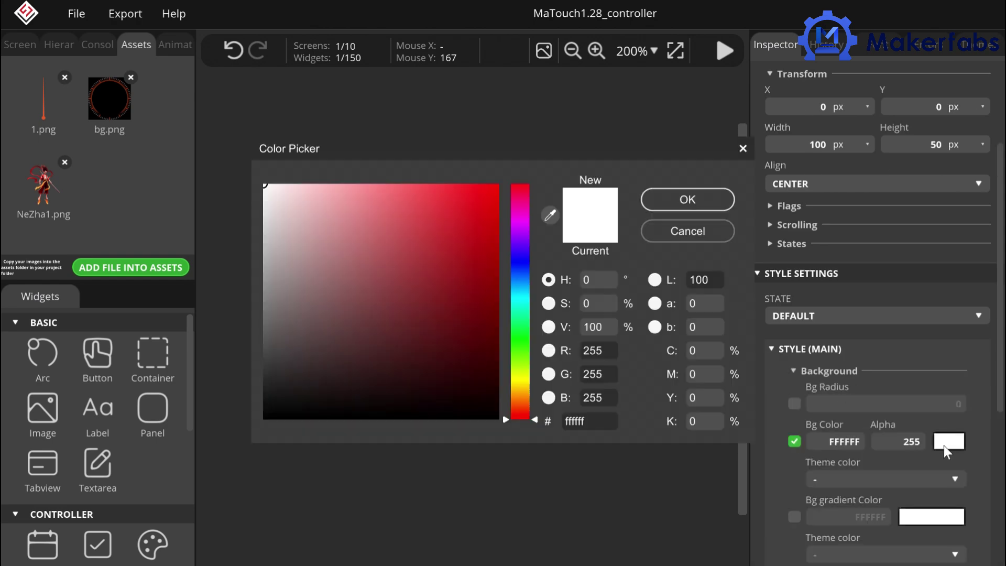
click(426, 251)
click(688, 199)
Place a label on the button reading 'Shock'.
click(97, 413)
click(20, 44)
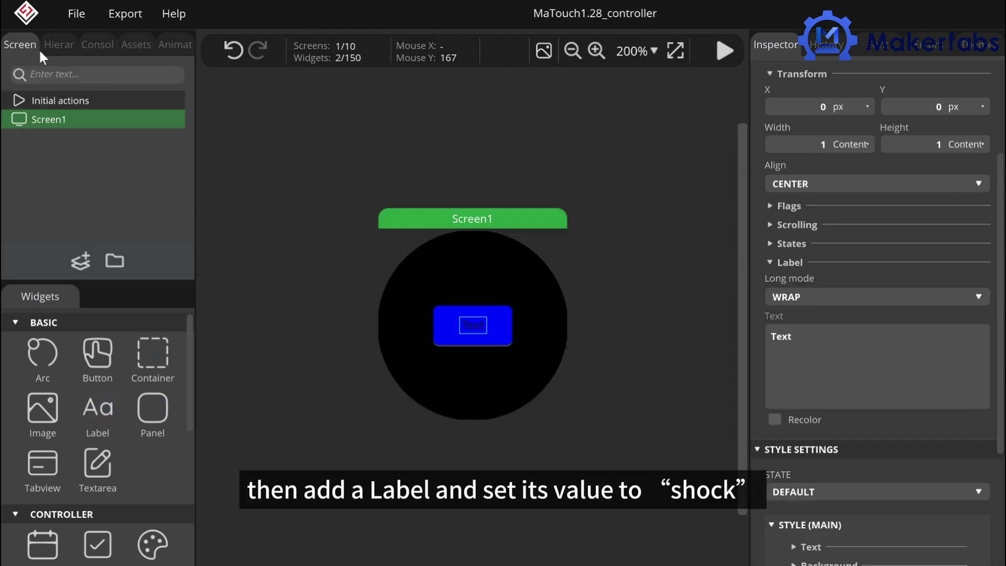
click(58, 44)
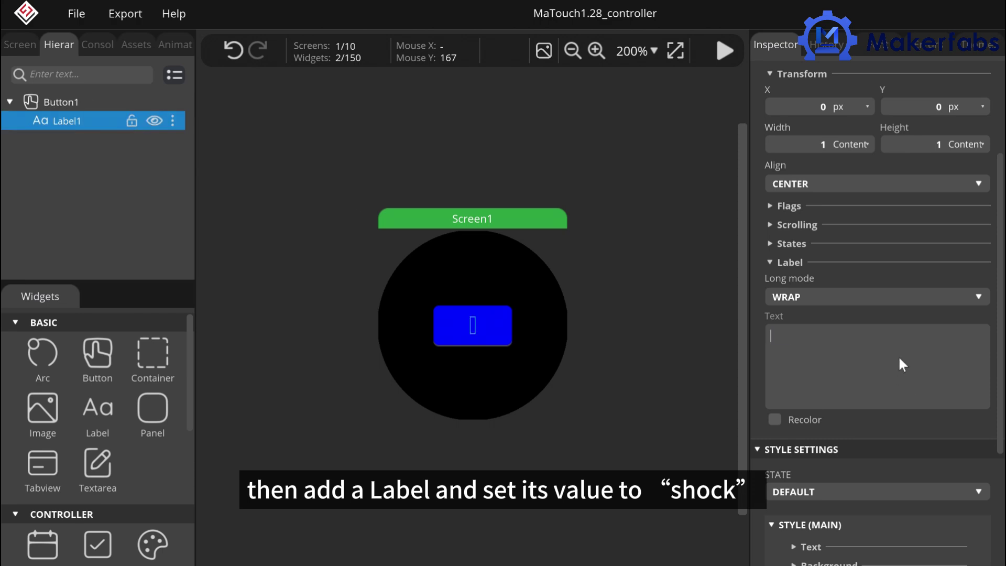
text(Shock)
click(550, 440)
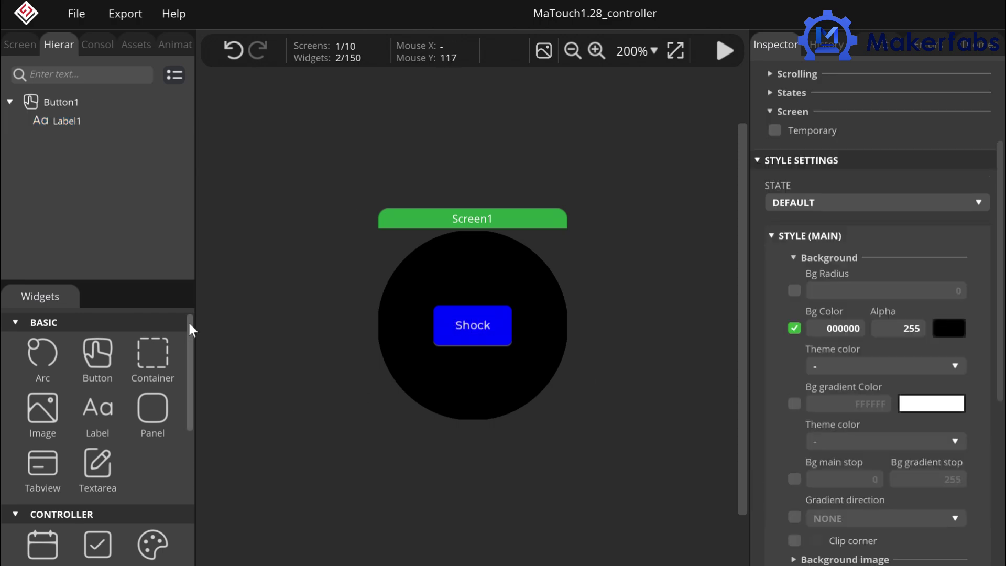
scroll(189, 338, down, 5)
Add Screen2 with bg.png as its background image.
click(98, 538)
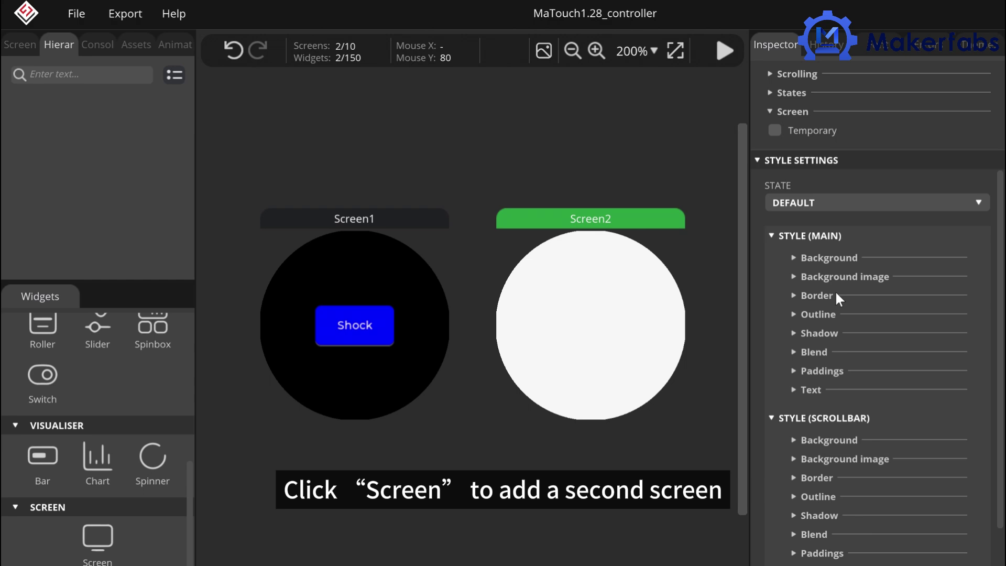
click(844, 276)
click(794, 311)
click(886, 311)
click(876, 356)
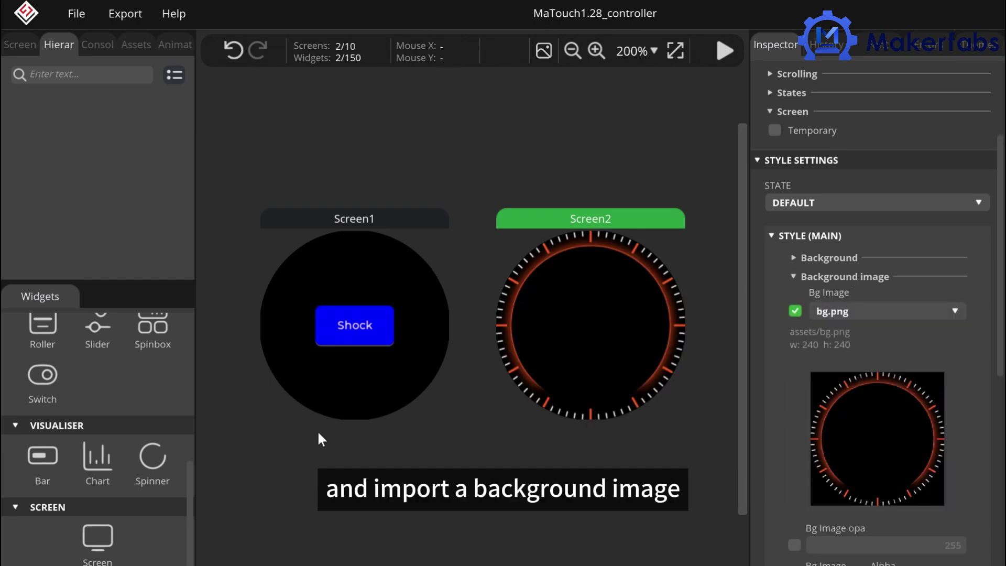
scroll(105, 428, up, 4)
scroll(105, 428, up, 2)
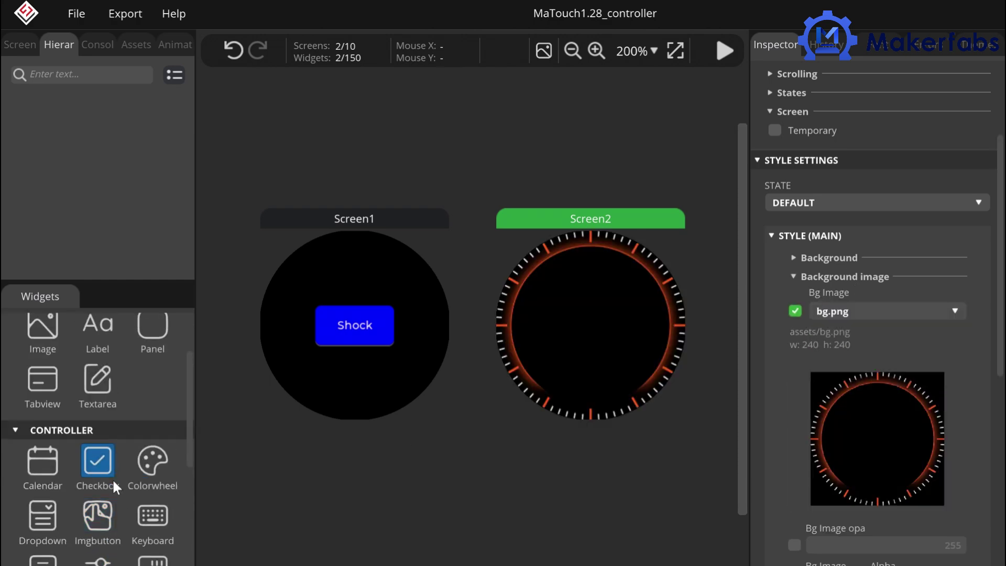
scroll(113, 478, up, 1)
Add a 1.png needle image, aligned top-left, with pivot X 5 and Y 114.
click(43, 358)
click(876, 296)
click(793, 324)
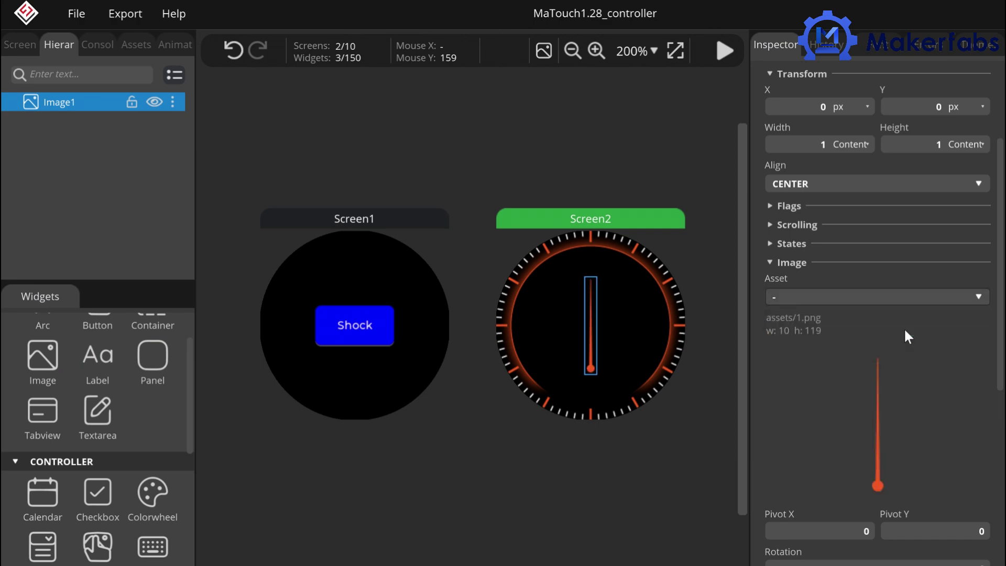
click(825, 107)
text(114)
click(936, 104)
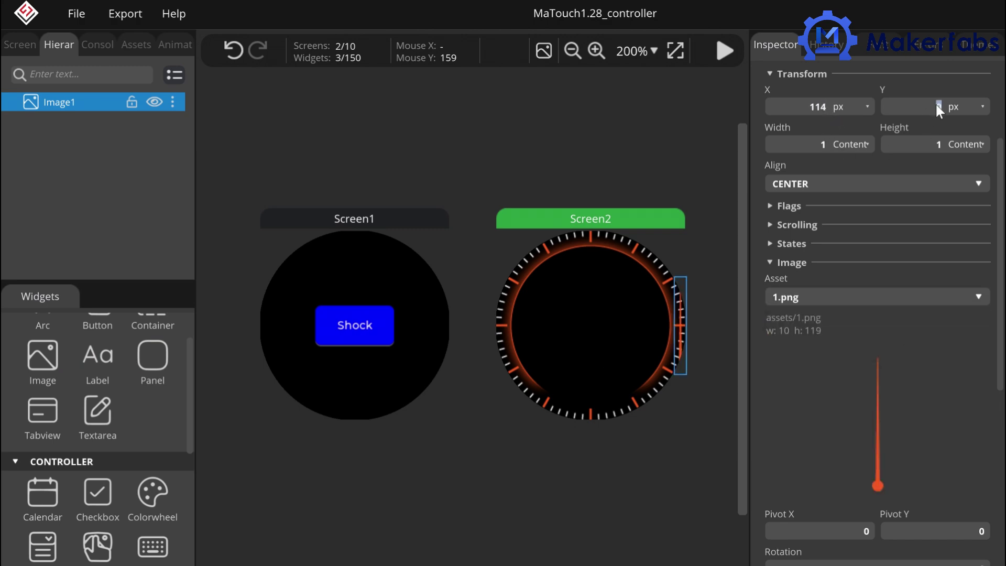
text(6)
click(816, 186)
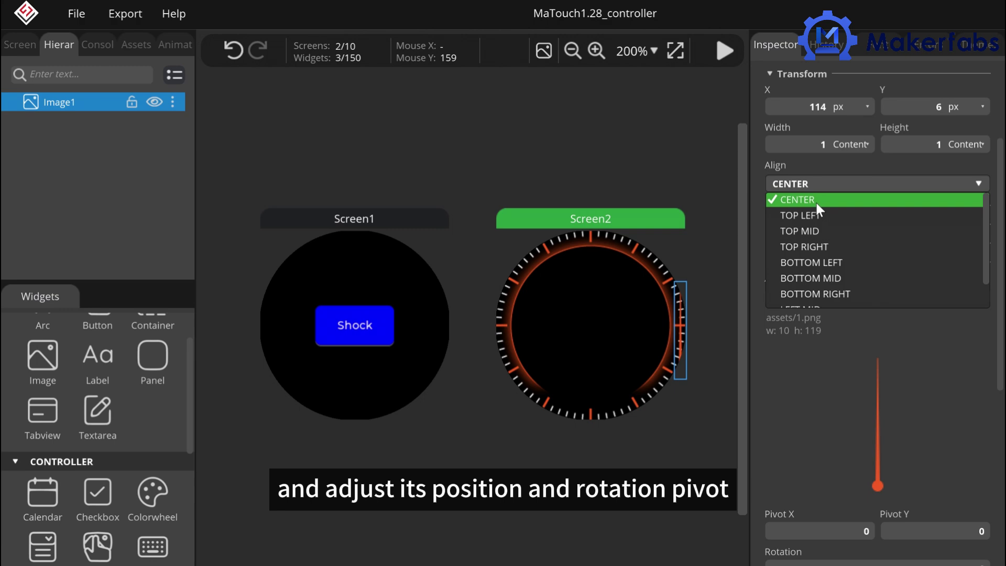
click(816, 214)
scroll(832, 236, down, 3)
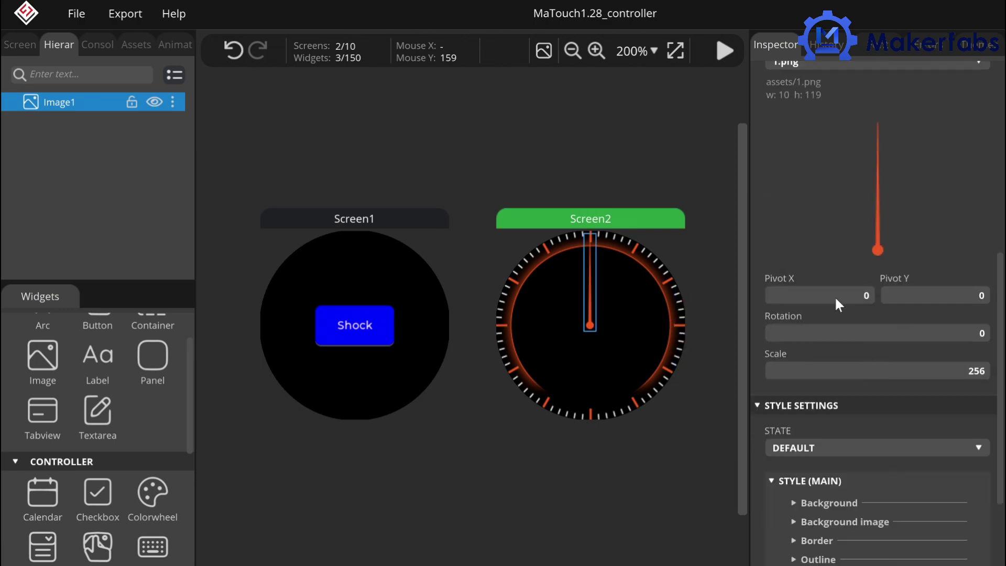
click(833, 295)
text(5)
click(932, 296)
text(114)
click(578, 386)
scroll(97, 433, down, 1)
Place the NeZha1.png character on the dial's left side and export the UI files.
click(42, 402)
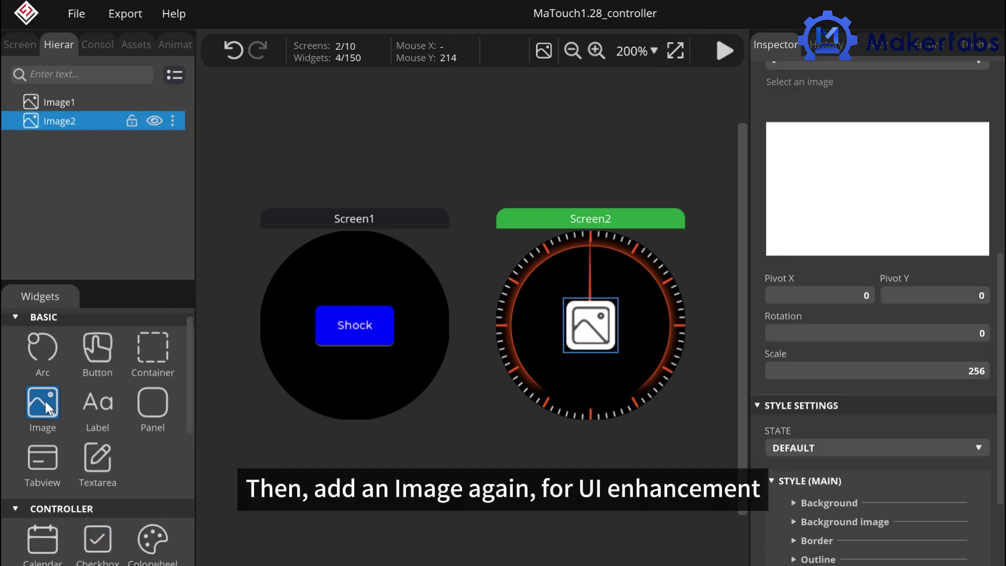
click(876, 179)
click(823, 213)
drag(585, 336, 554, 339)
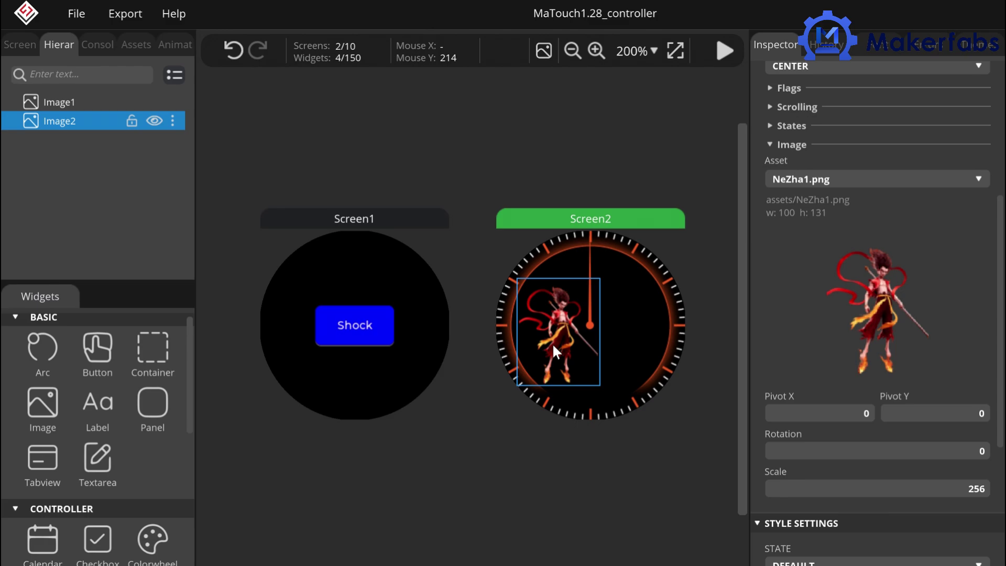
click(647, 341)
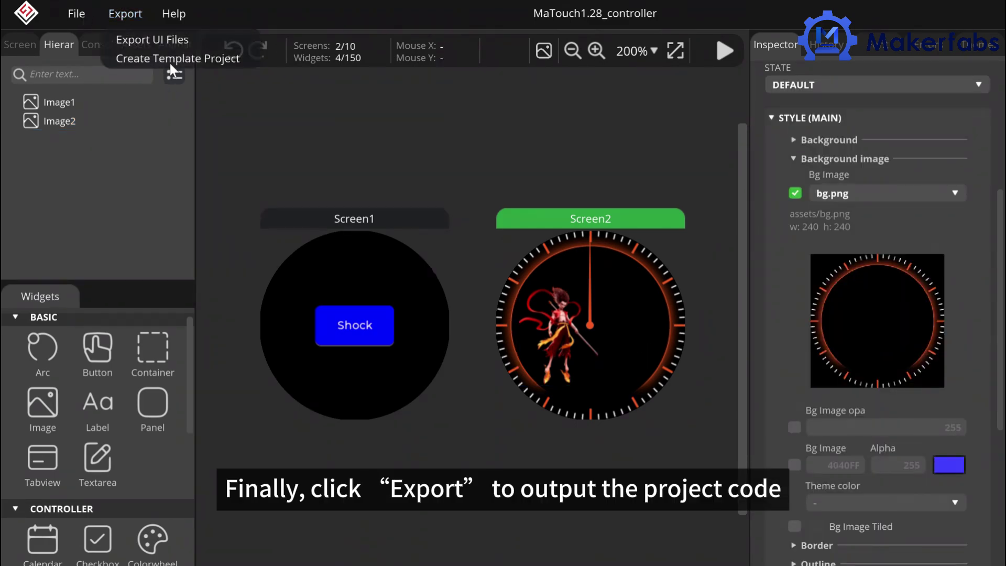
click(177, 58)
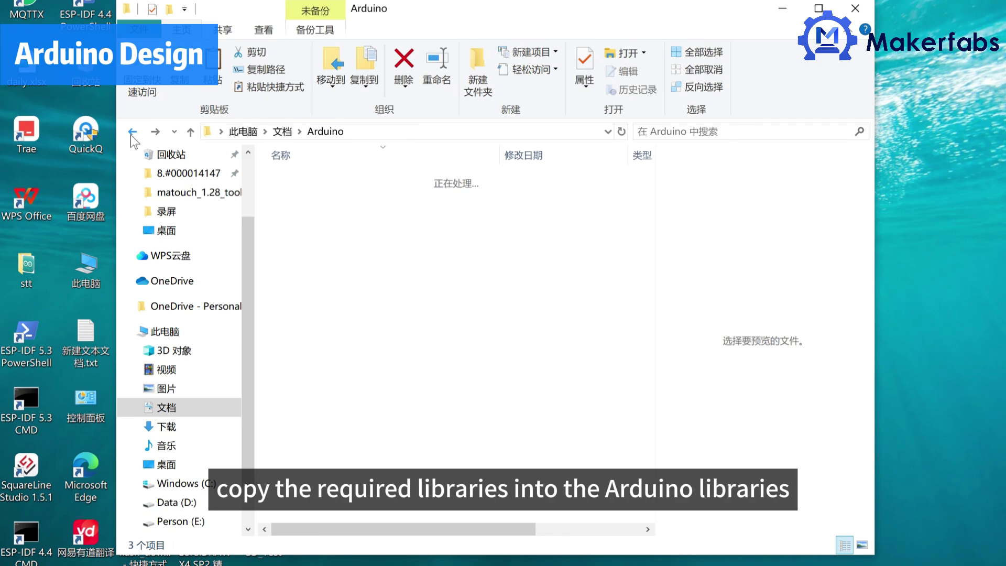
Open the exported ui.ino in Arduino IDE and upload it to the ESP32S3 Dev Module.
double_click(323, 230)
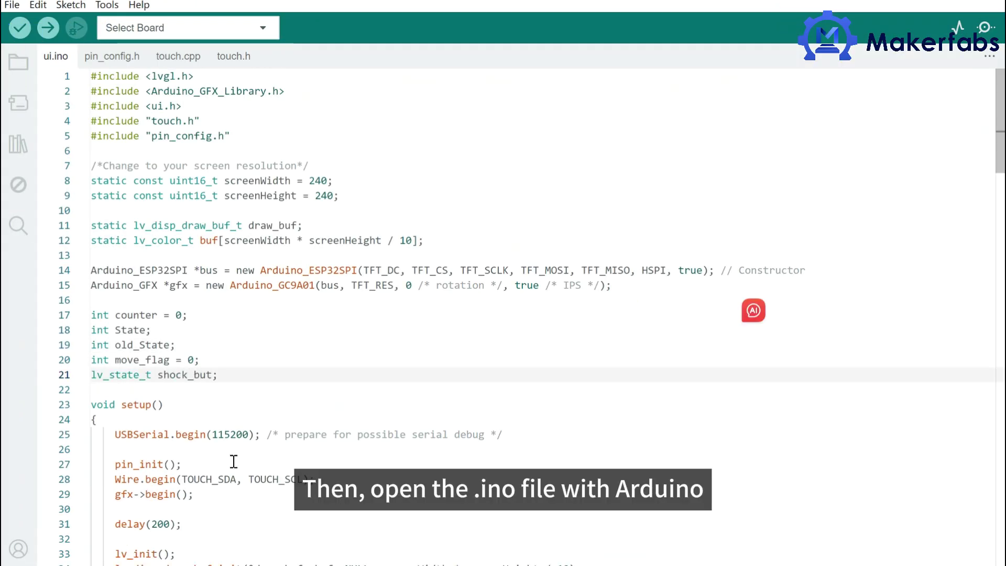
scroll(408, 314, down, 10)
double_click(274, 392)
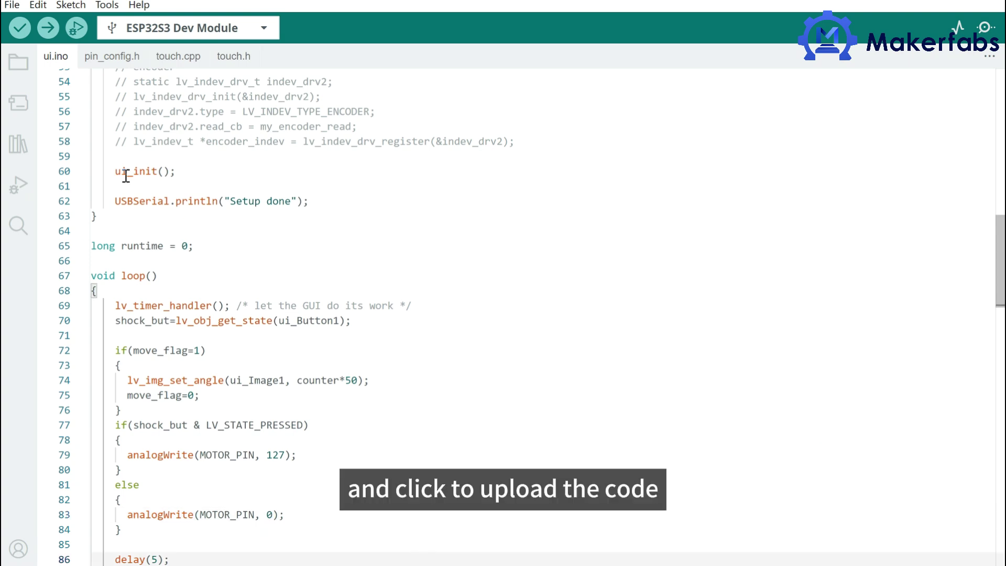
click(49, 30)
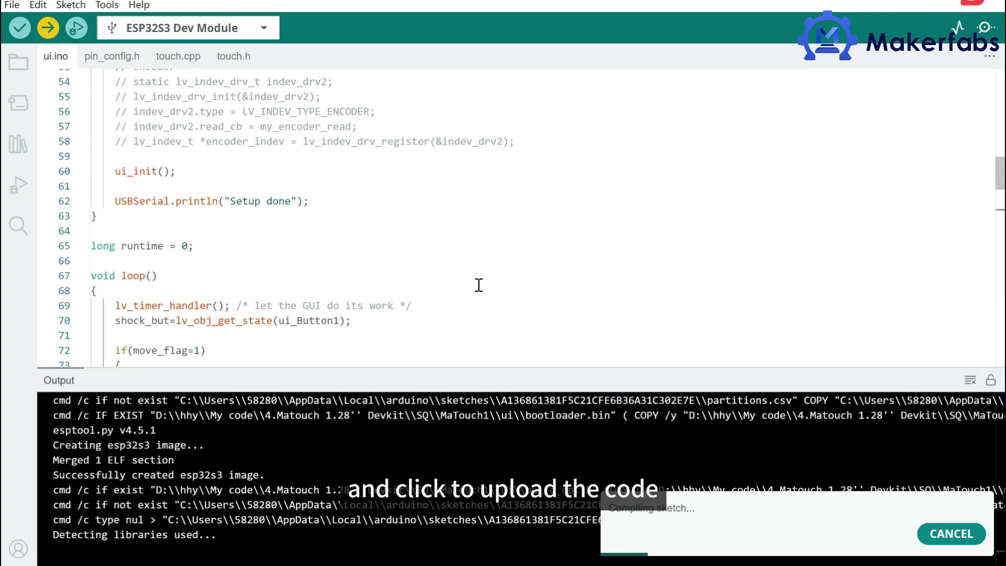